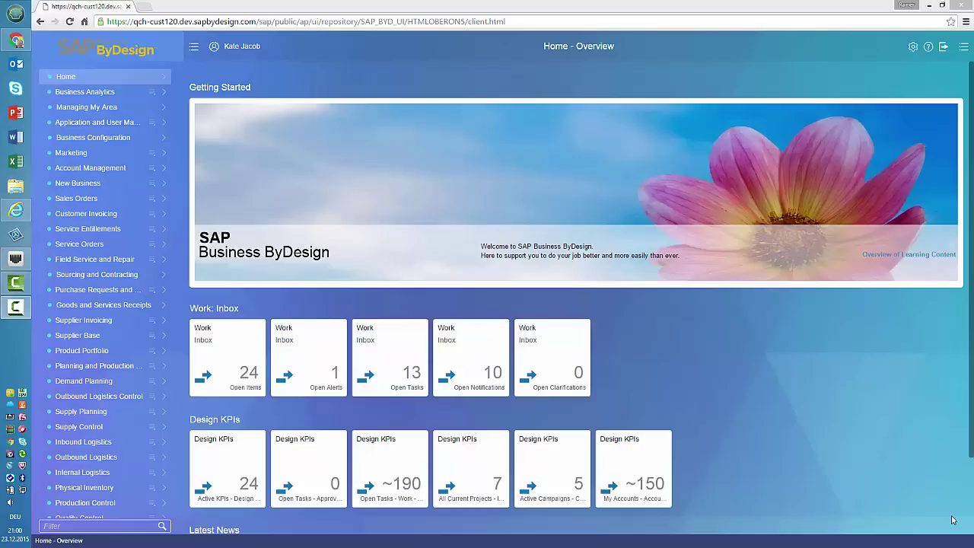
Step: Check the Chrome version on the About Google Chrome page, then return to ByDesign
{"action": "left_click", "coordinate": [965, 21]}
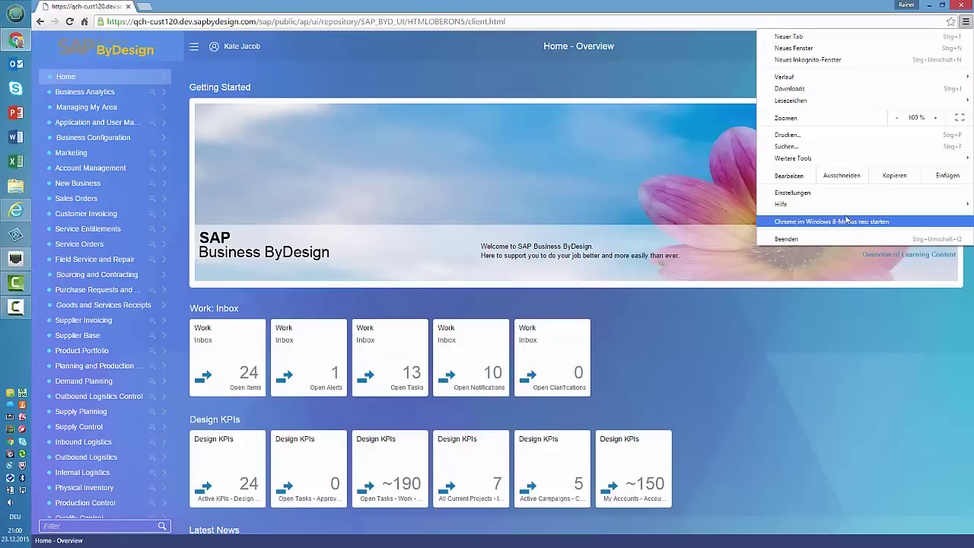
{"action": "mouse_move", "coordinate": [799, 204]}
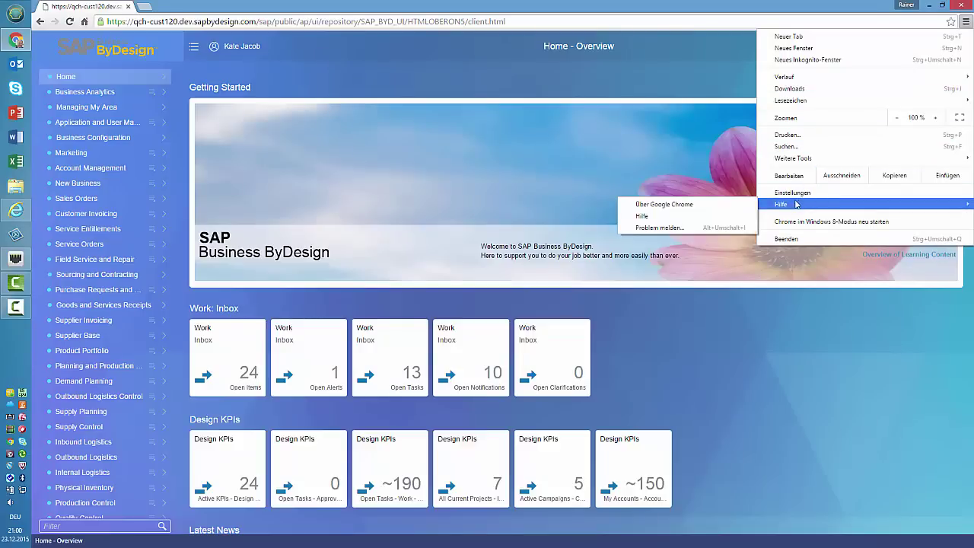
{"action": "left_click", "coordinate": [707, 204]}
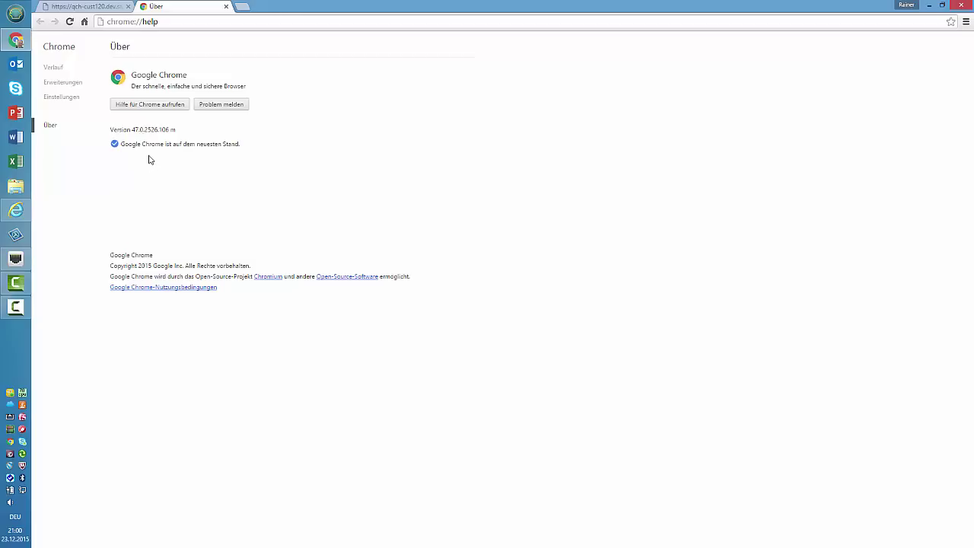
{"action": "left_click", "coordinate": [226, 6]}
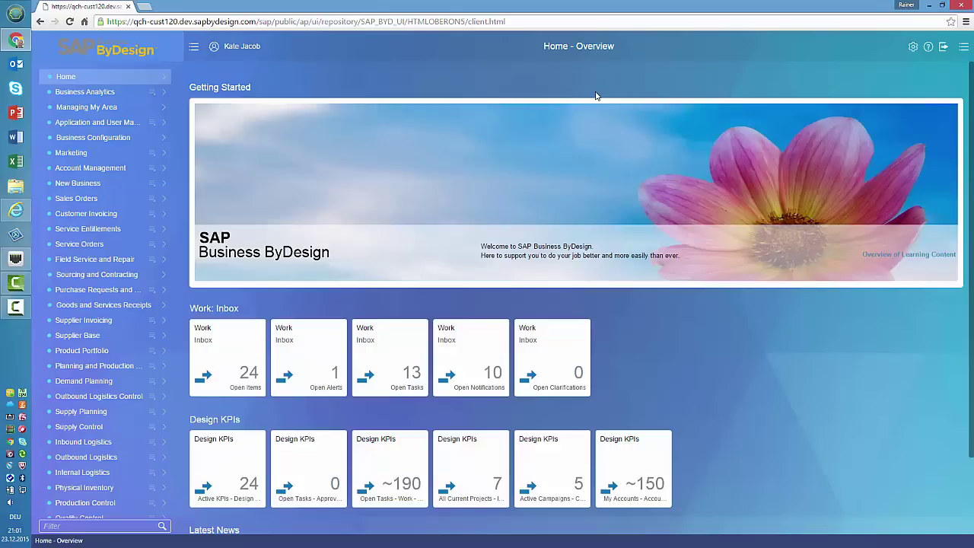
Step: Look over the classic client's Home page and work center tabs, then return to the HTML5 client
{"action": "key", "text": "alt+Tab"}
{"action": "key", "text": "alt+Tab"}
{"action": "key", "text": "alt+Tab"}
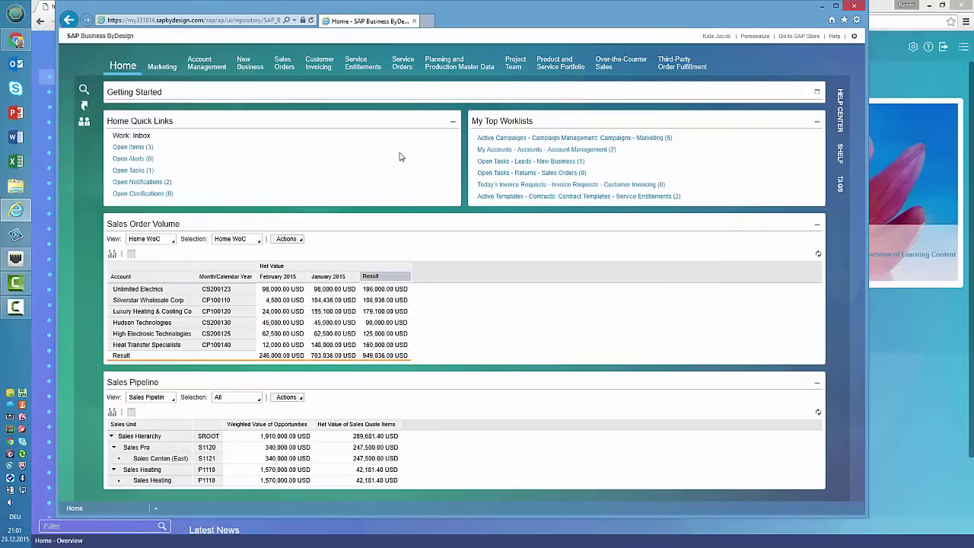
{"action": "mouse_move", "coordinate": [146, 64]}
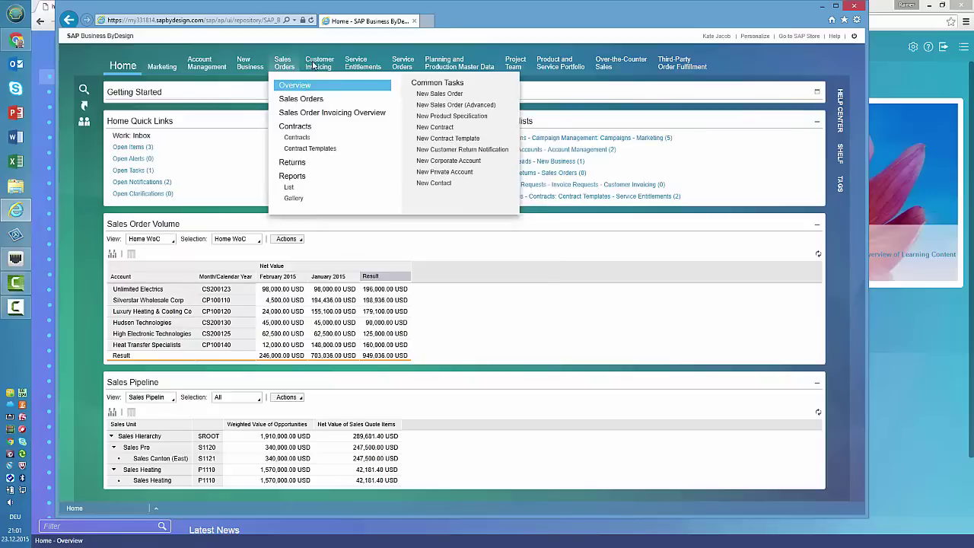
{"action": "mouse_move", "coordinate": [403, 66]}
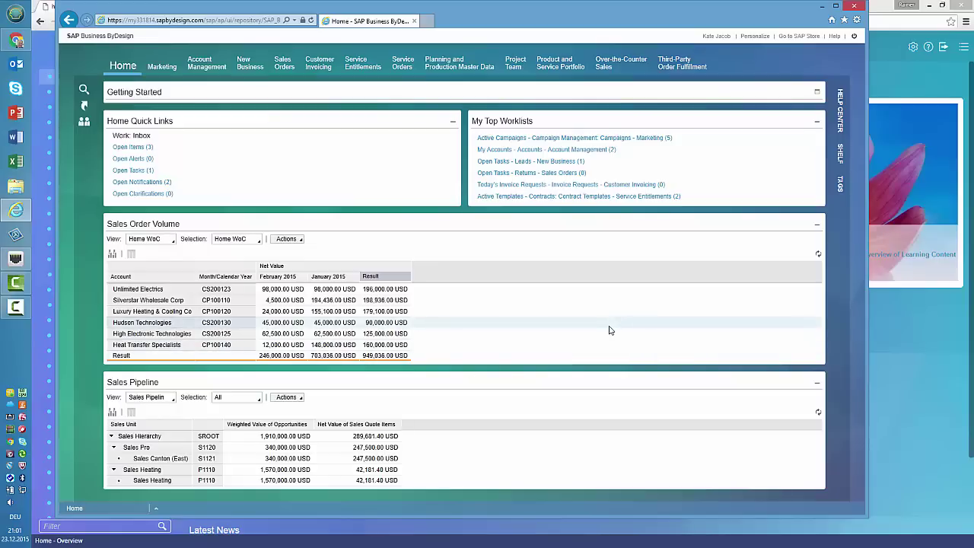
{"action": "key", "text": "alt+Tab"}
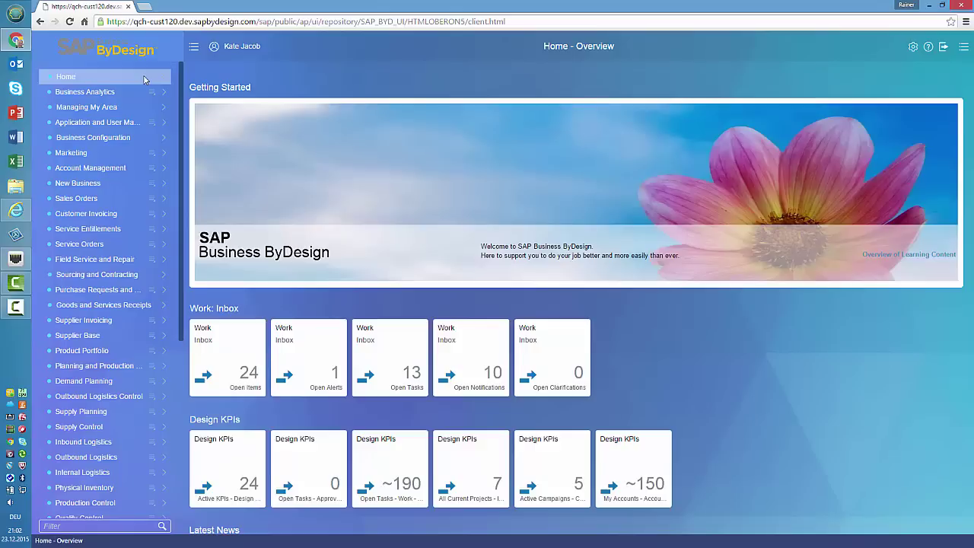
Step: Scroll down the HTML5 Home - Overview page's KPI tiles and back up
{"action": "scroll", "coordinate": [887, 373], "scroll_direction": "down", "scroll_amount": 1}
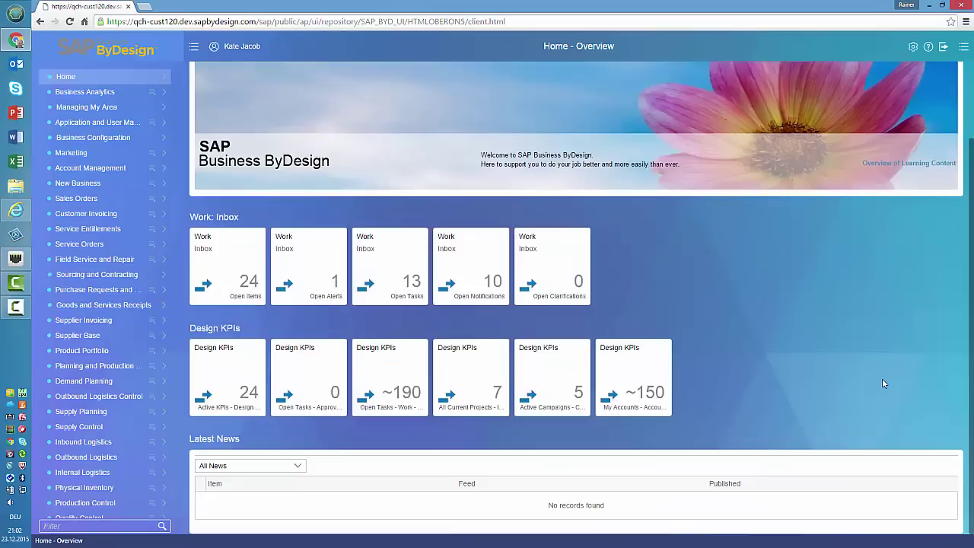
{"action": "scroll", "coordinate": [882, 383], "scroll_direction": "up", "scroll_amount": 1}
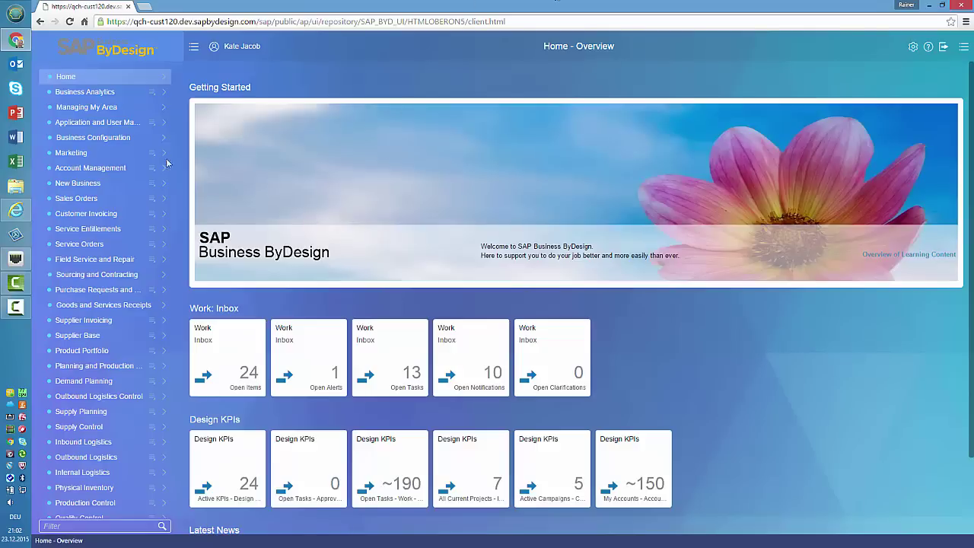
Step: Load My Open Orders under Sales Orders and sort them ascending by Status
{"action": "left_click", "coordinate": [78, 198]}
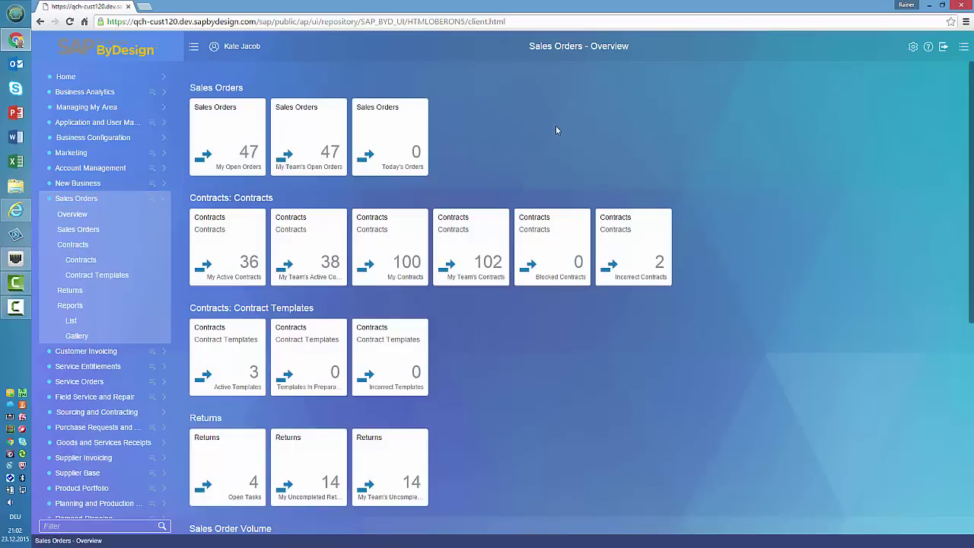
{"action": "left_click", "coordinate": [245, 152]}
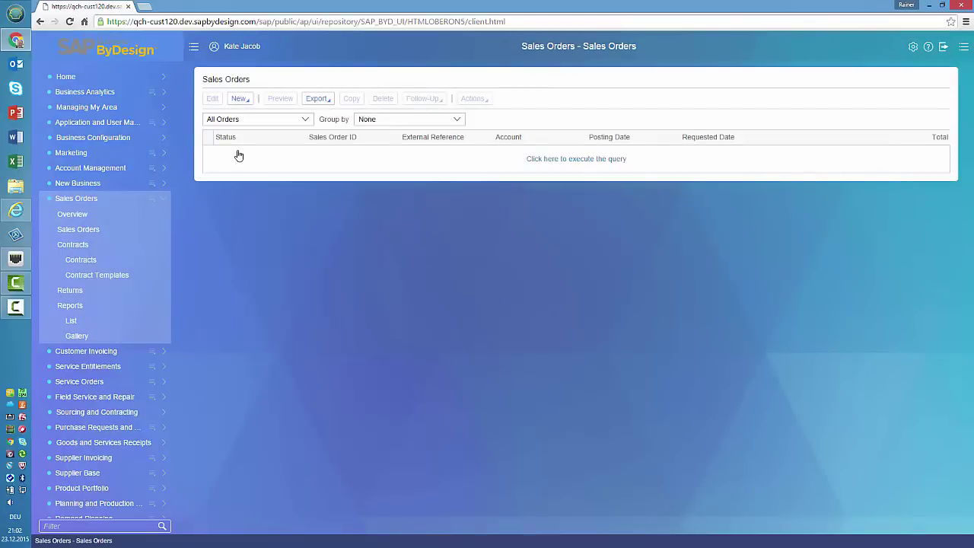
{"action": "left_click", "coordinate": [601, 161]}
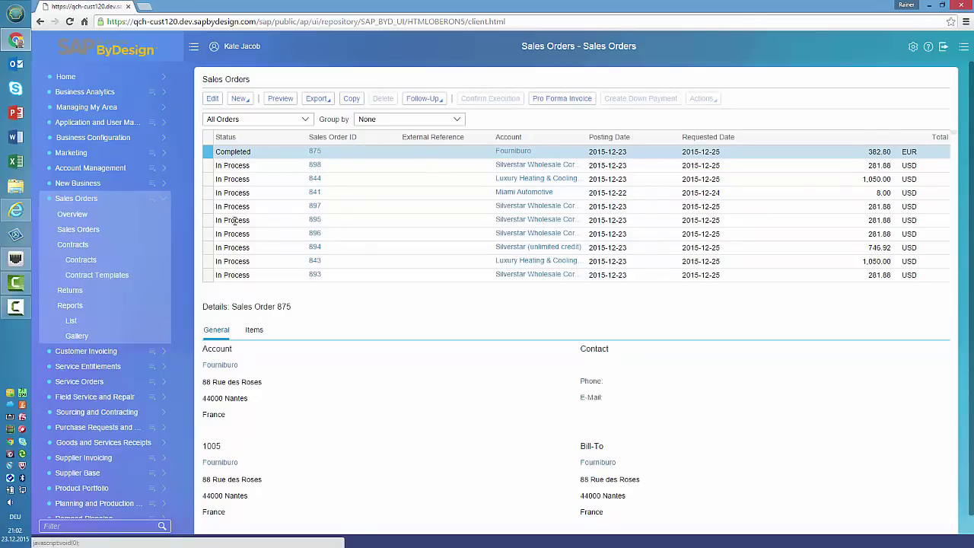
{"action": "left_click", "coordinate": [240, 140]}
{"action": "left_click", "coordinate": [243, 154]}
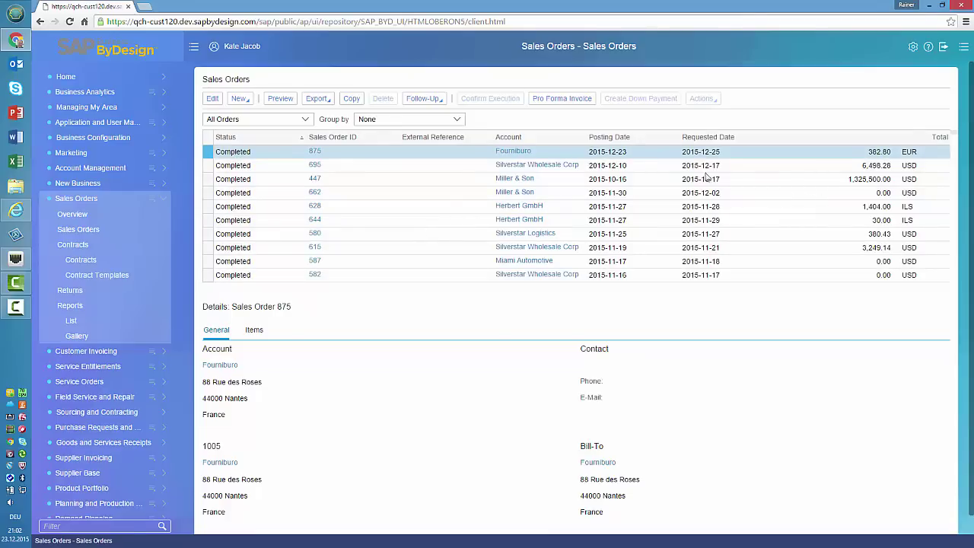
Step: Open sales order 447 for Miller & Son, review its overview, and bring up its full record
{"action": "left_click", "coordinate": [318, 184]}
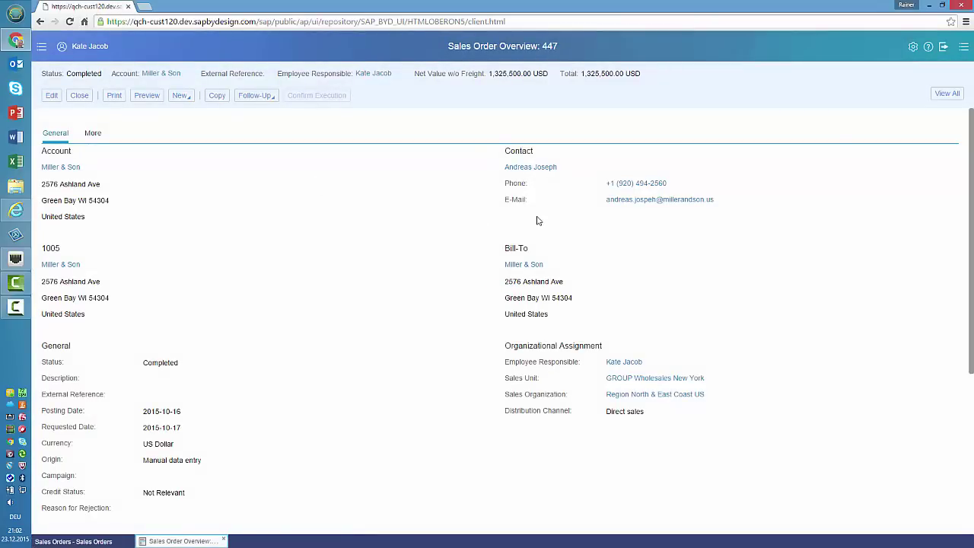
{"action": "scroll", "coordinate": [382, 266], "scroll_direction": "down", "scroll_amount": 3}
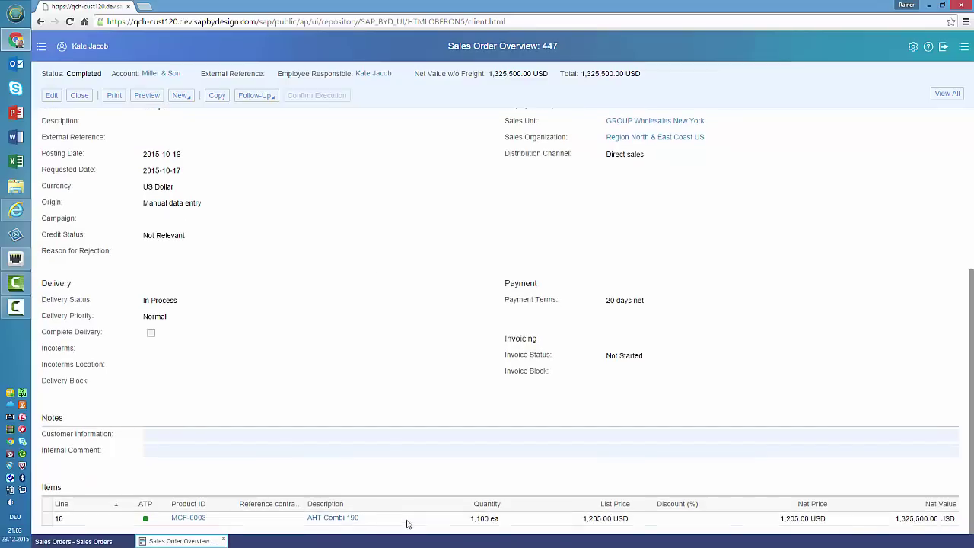
{"action": "scroll", "coordinate": [268, 167], "scroll_direction": "up", "scroll_amount": 3}
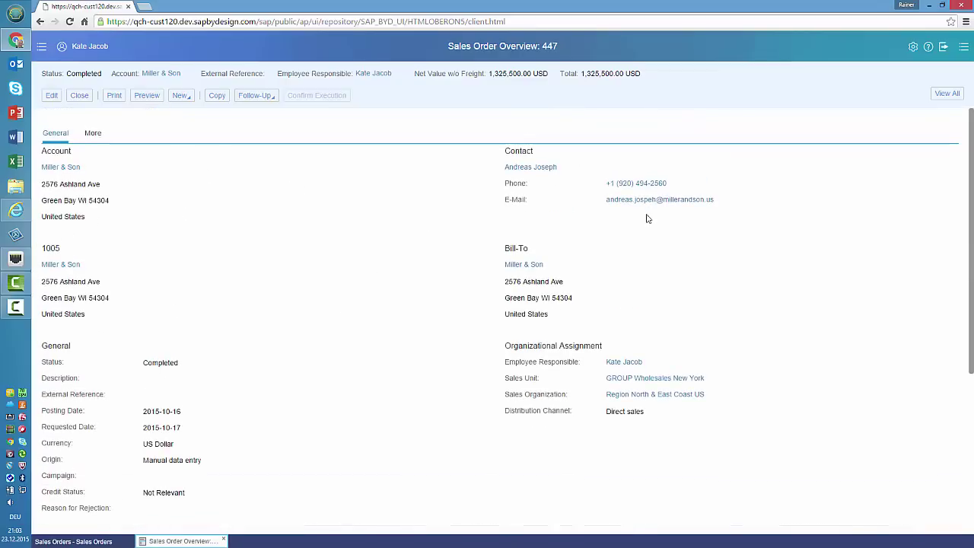
{"action": "left_click", "coordinate": [946, 93]}
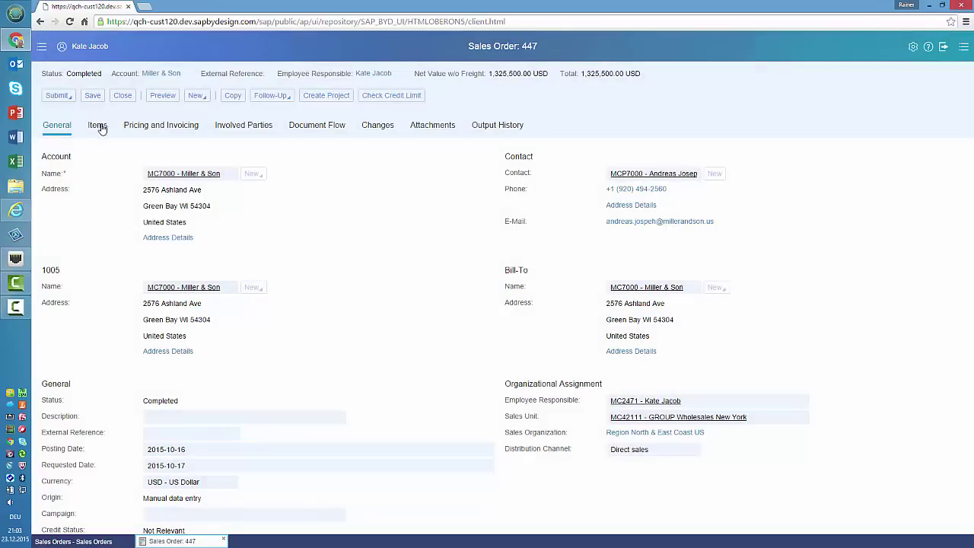
Step: Review order 447's items, pricing, parties, document flow and changes, then open outbound delivery 12
{"action": "left_click", "coordinate": [98, 126]}
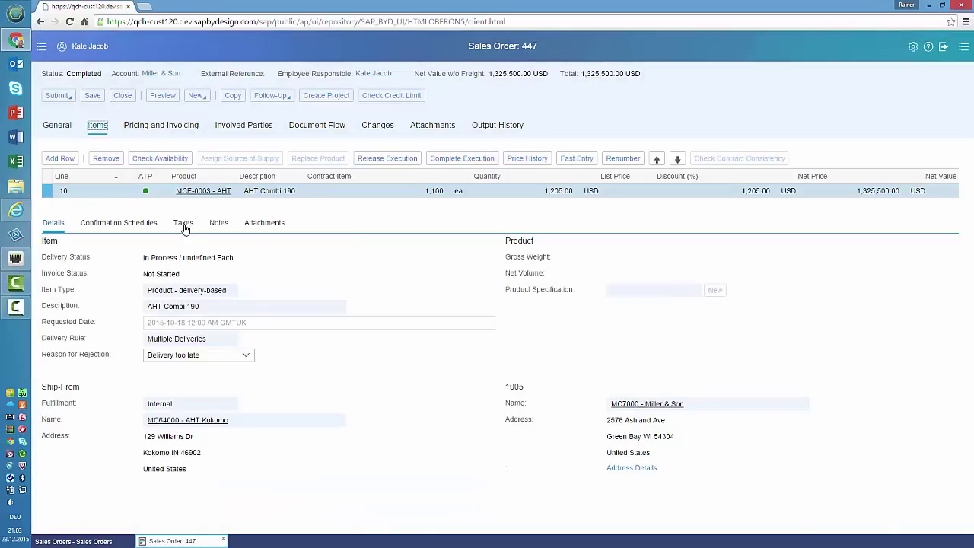
{"action": "left_click", "coordinate": [161, 126]}
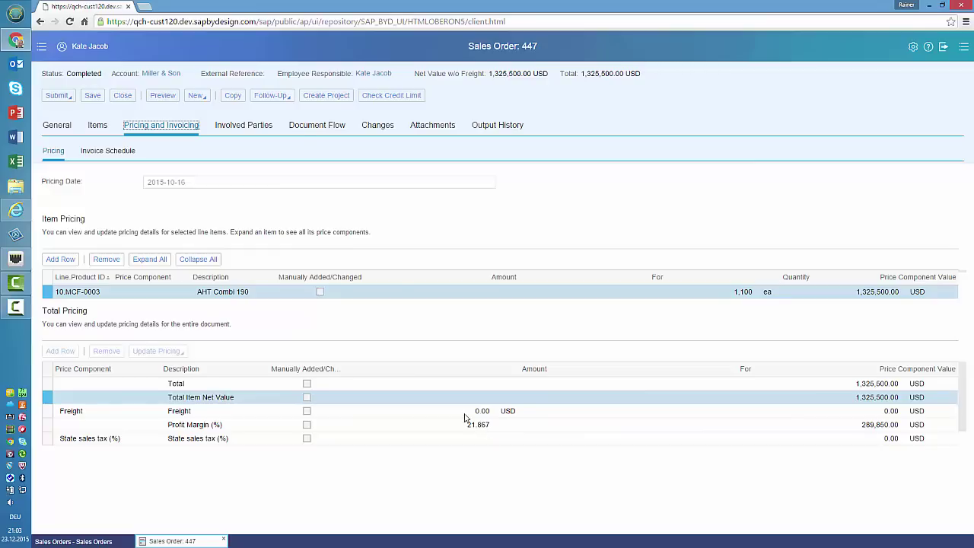
{"action": "left_click", "coordinate": [236, 126]}
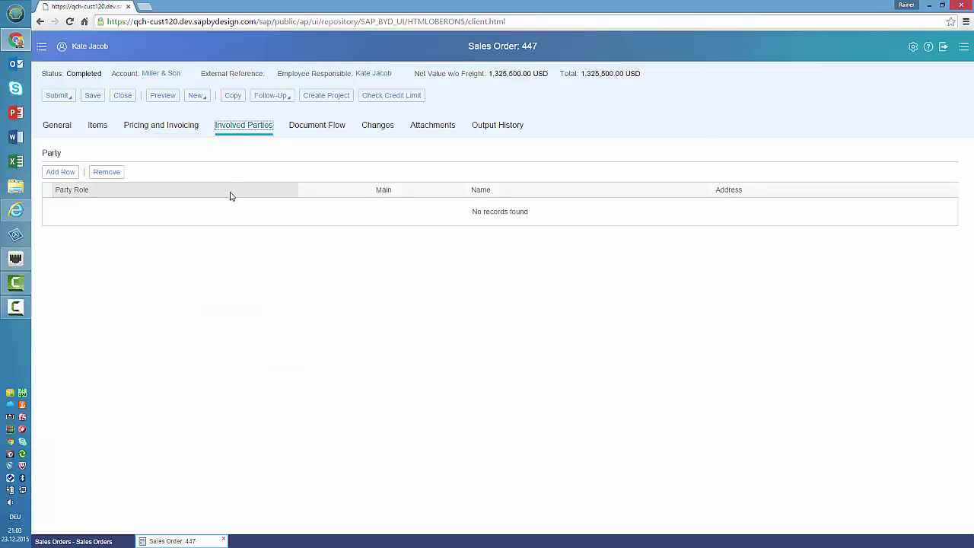
{"action": "left_click", "coordinate": [320, 127]}
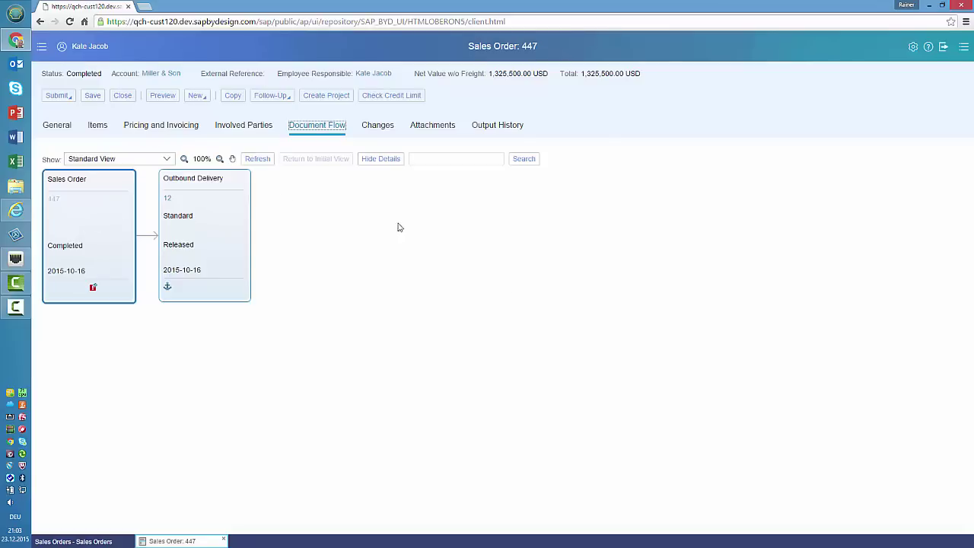
{"action": "left_click", "coordinate": [378, 126]}
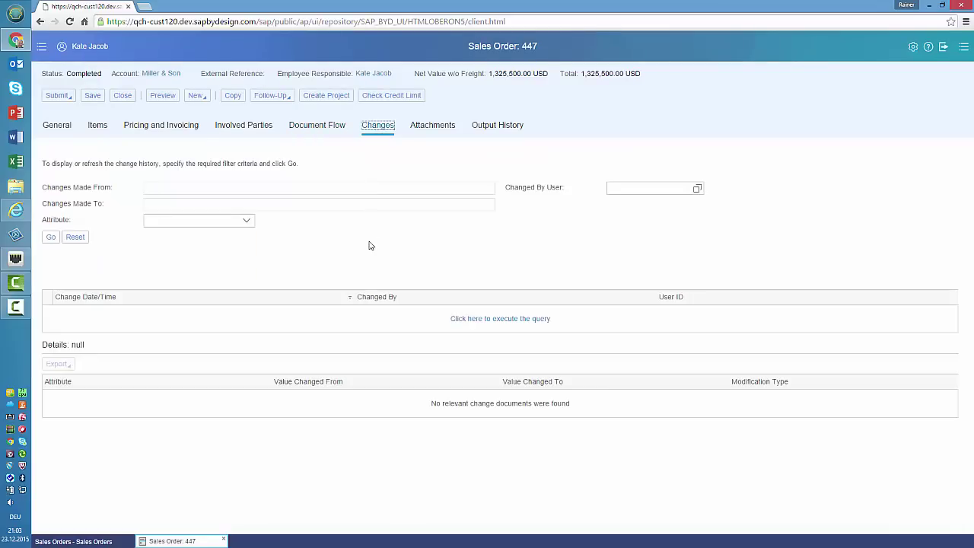
{"action": "left_click", "coordinate": [50, 237]}
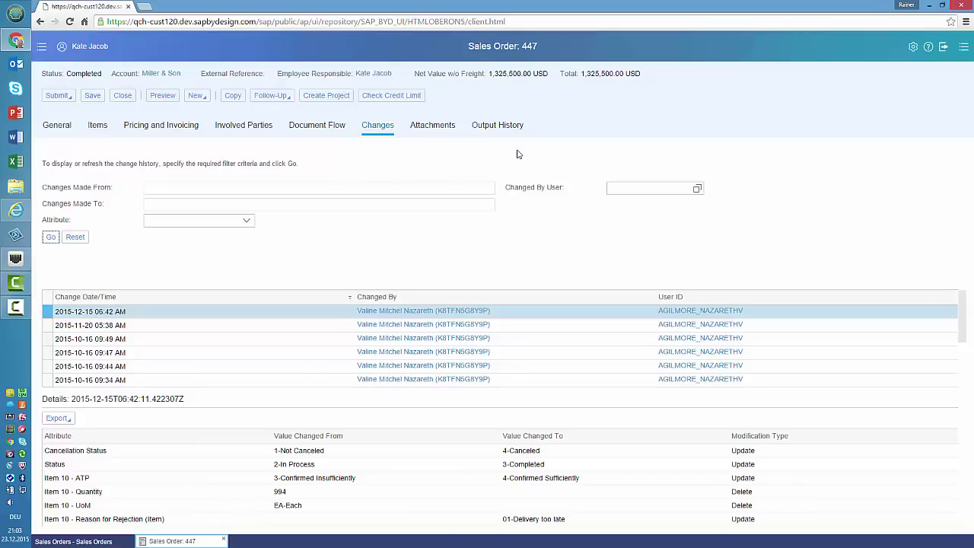
{"action": "left_click", "coordinate": [311, 127]}
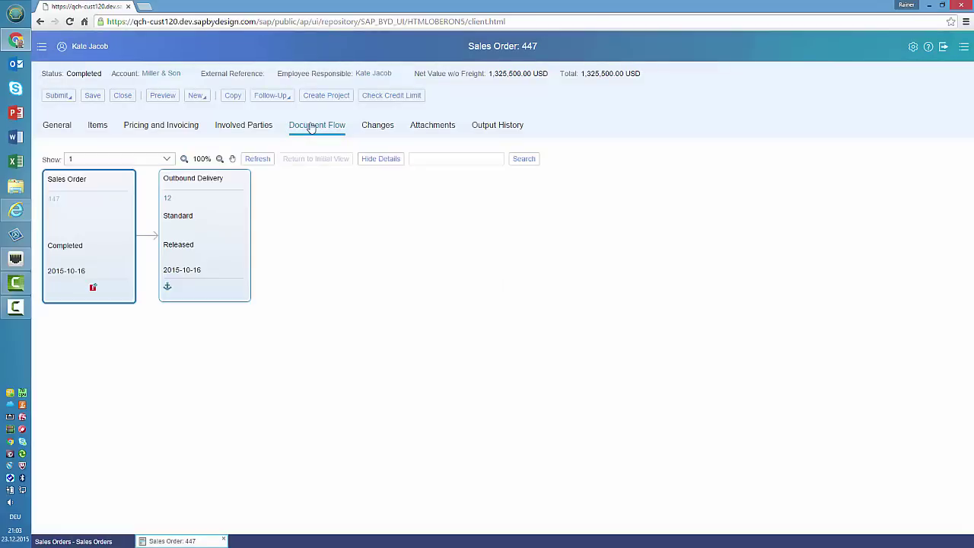
{"action": "left_click", "coordinate": [168, 200]}
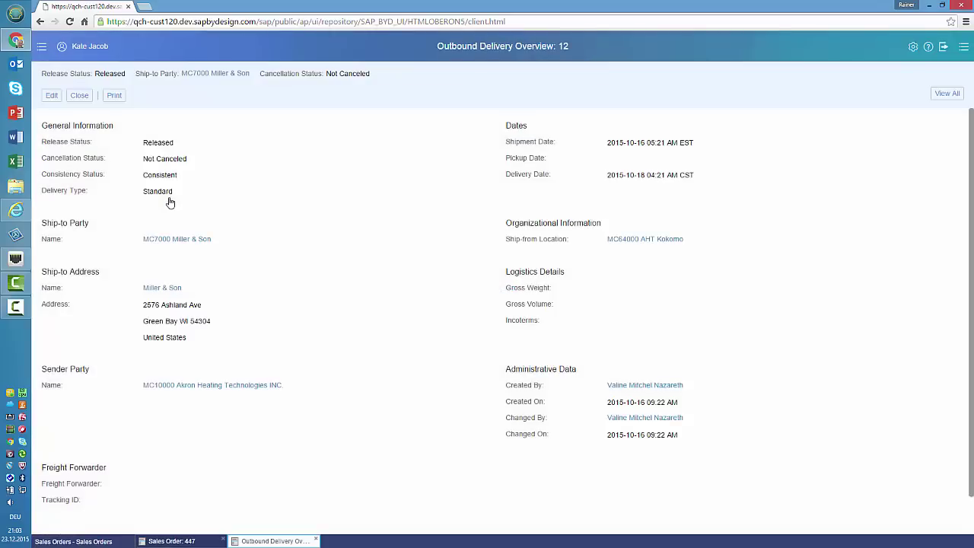
Step: View outbound delivery 12's full record and document flow, then close it and sales order 447
{"action": "left_click", "coordinate": [947, 94]}
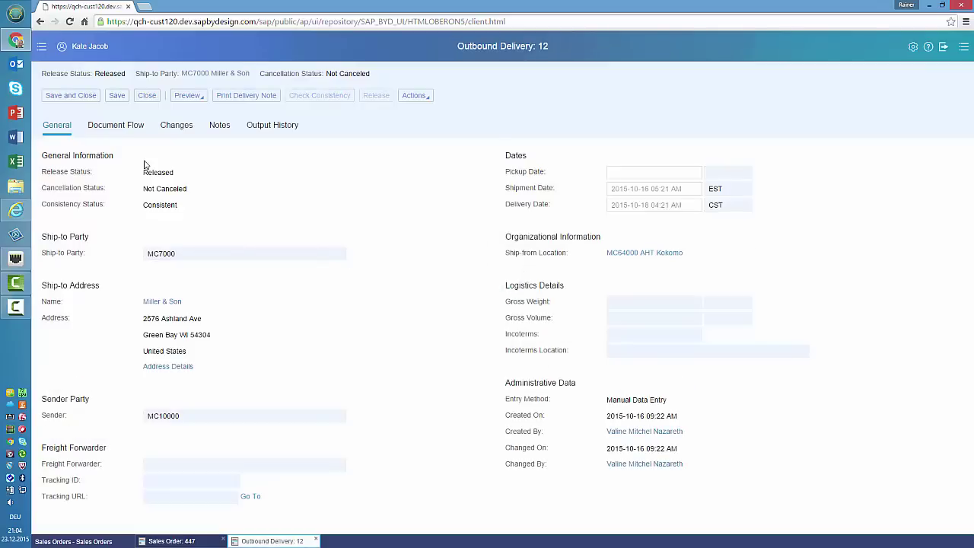
{"action": "left_click", "coordinate": [127, 125]}
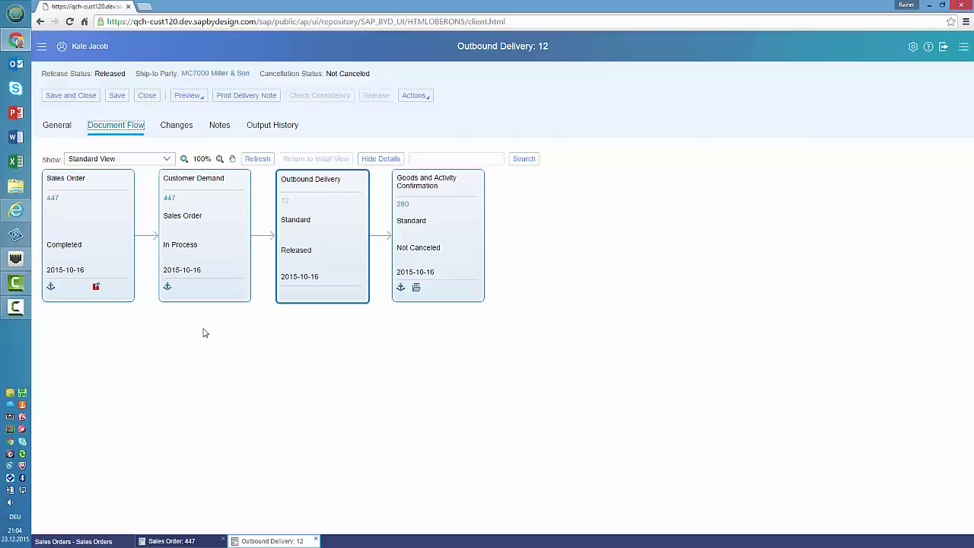
{"action": "left_click", "coordinate": [316, 539]}
{"action": "left_click", "coordinate": [223, 541]}
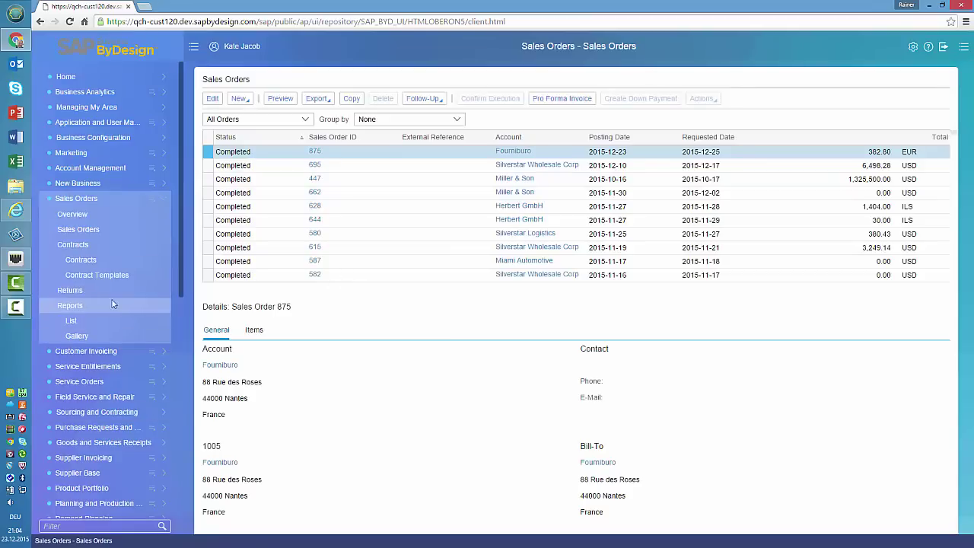
Step: Reopen the Sales Orders overview, scroll to its chart, and list the sales order reports
{"action": "left_click", "coordinate": [67, 198]}
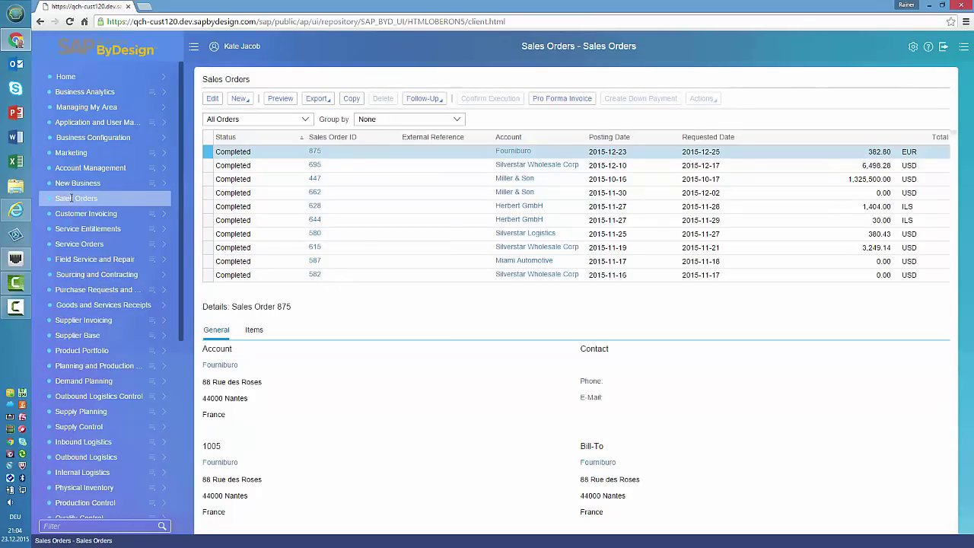
{"action": "left_click", "coordinate": [86, 201]}
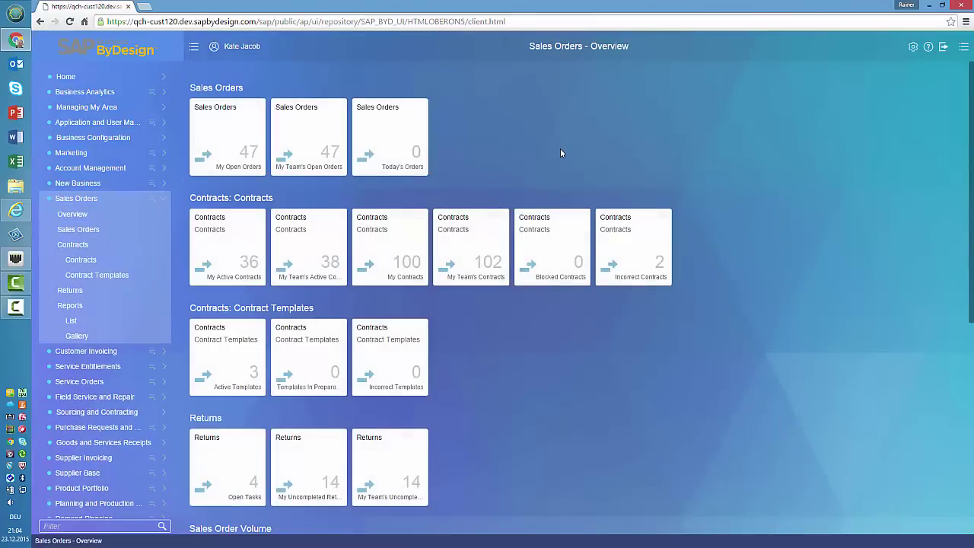
{"action": "scroll", "coordinate": [560, 152], "scroll_direction": "down", "scroll_amount": 1}
{"action": "scroll", "coordinate": [560, 153], "scroll_direction": "down", "scroll_amount": 5}
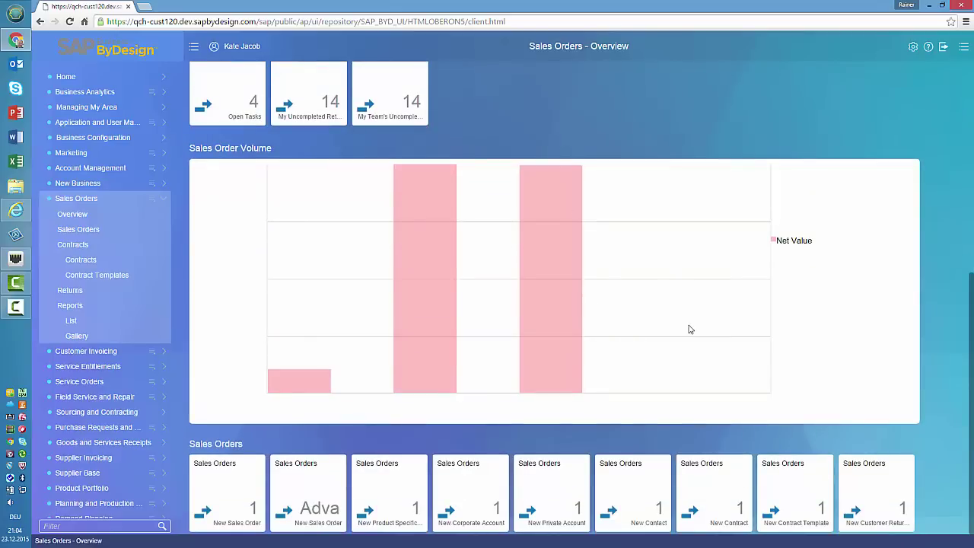
{"action": "left_click", "coordinate": [71, 320]}
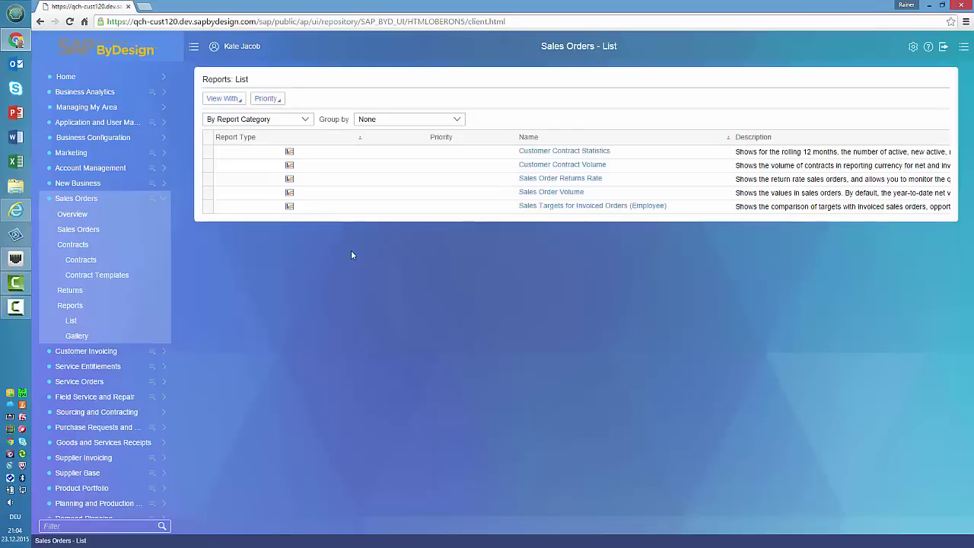
Step: Run the Sales Order Volume report with the current selection, charting net value by month
{"action": "left_click", "coordinate": [558, 195]}
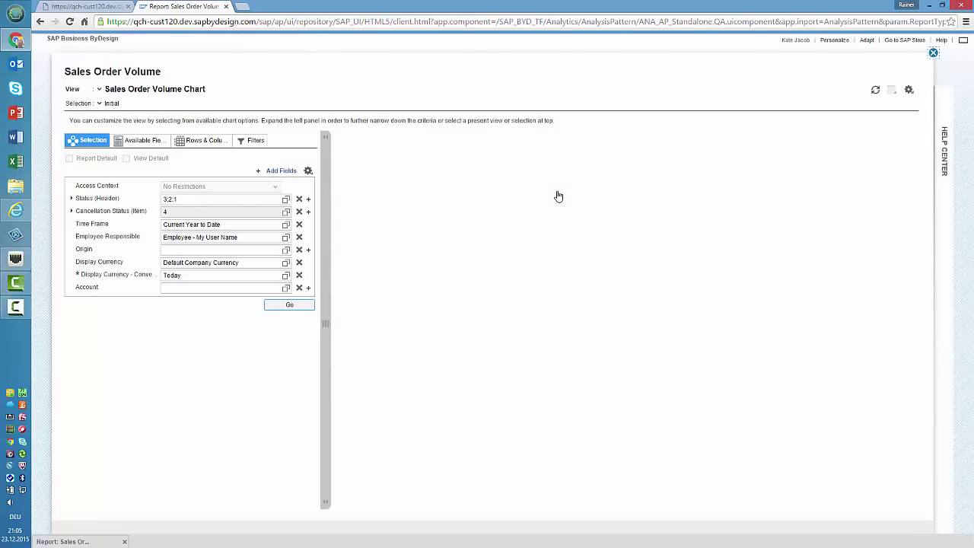
{"action": "left_click", "coordinate": [290, 305]}
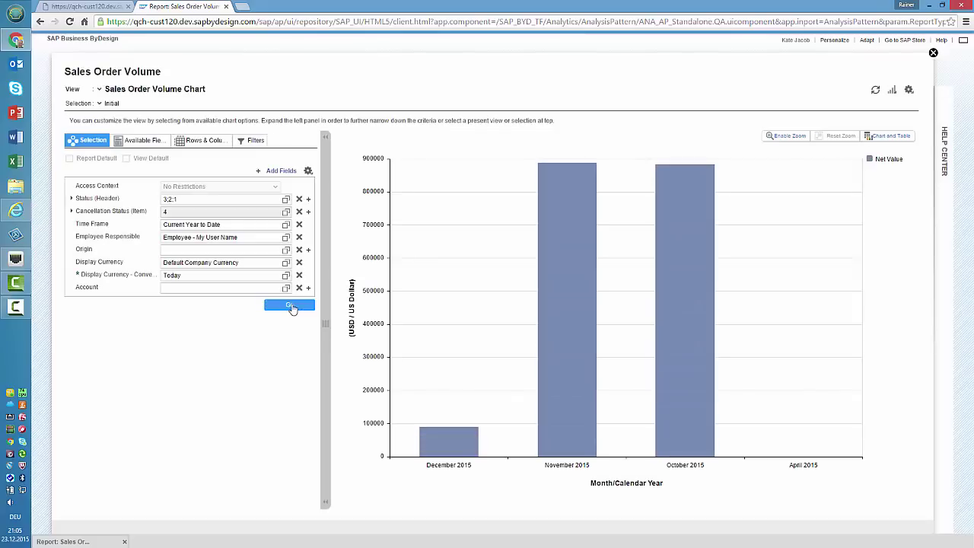
{"action": "left_click", "coordinate": [895, 93]}
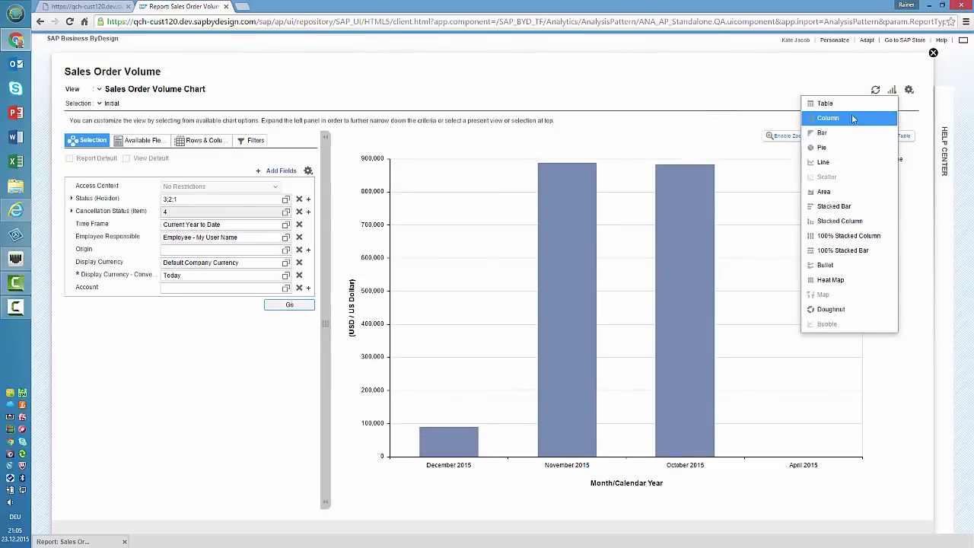
Step: Make the chart a pie split by ABC Classification, Account and Sales Order instead of Month/Calendar Year
{"action": "left_click", "coordinate": [850, 146]}
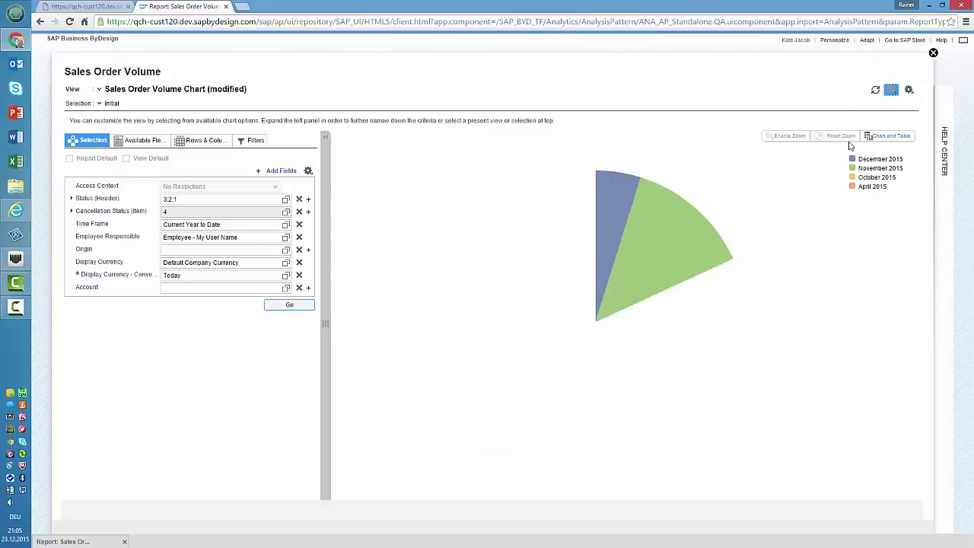
{"action": "left_click", "coordinate": [142, 140]}
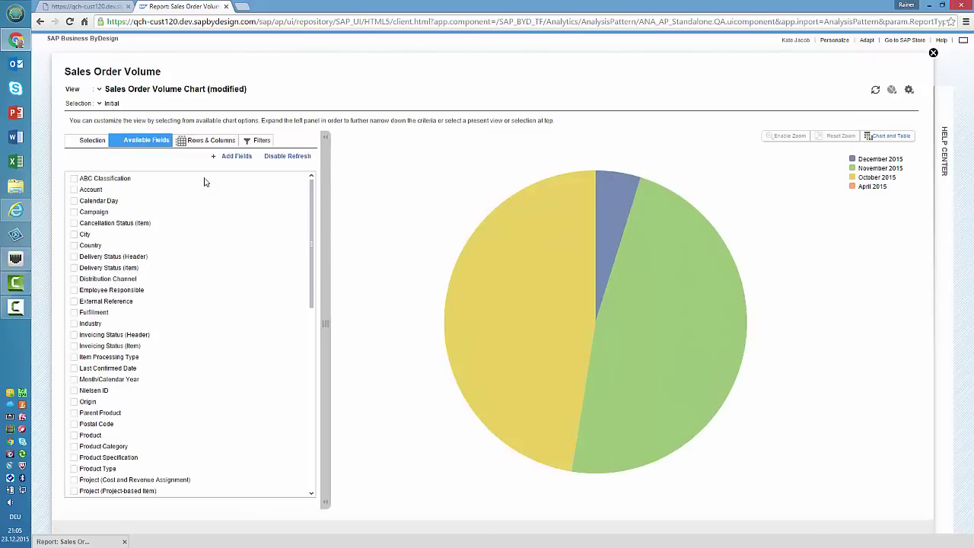
{"action": "left_click", "coordinate": [74, 380]}
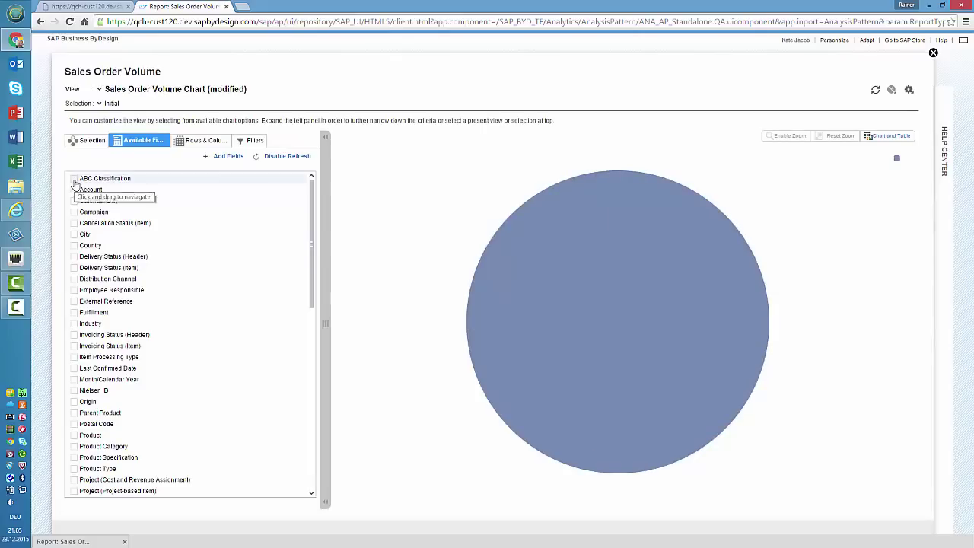
{"action": "left_click", "coordinate": [74, 180]}
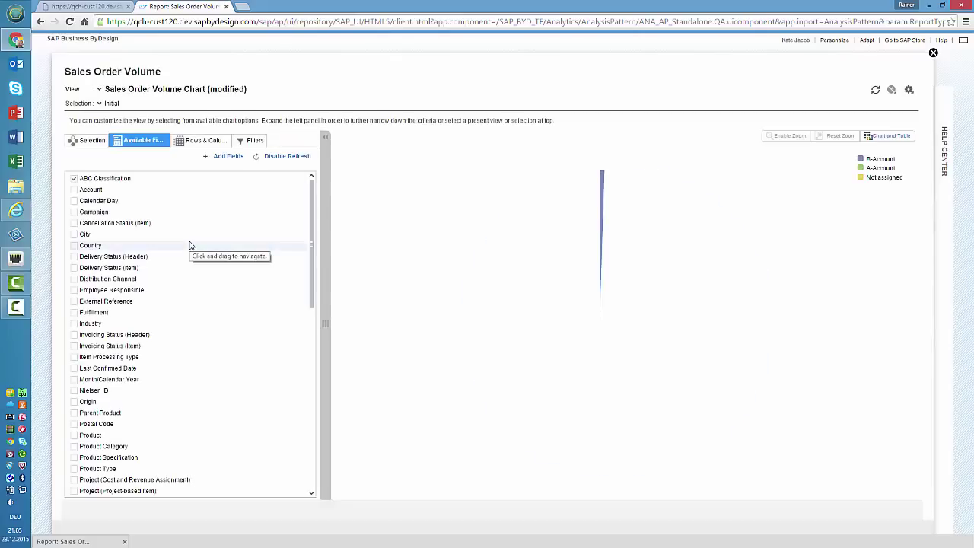
{"action": "left_click", "coordinate": [75, 191]}
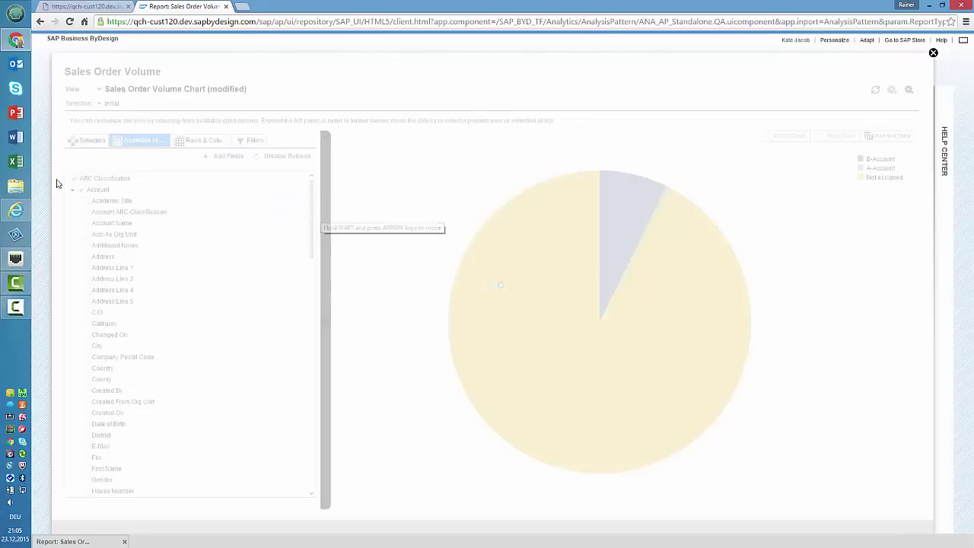
{"action": "left_click", "coordinate": [72, 189]}
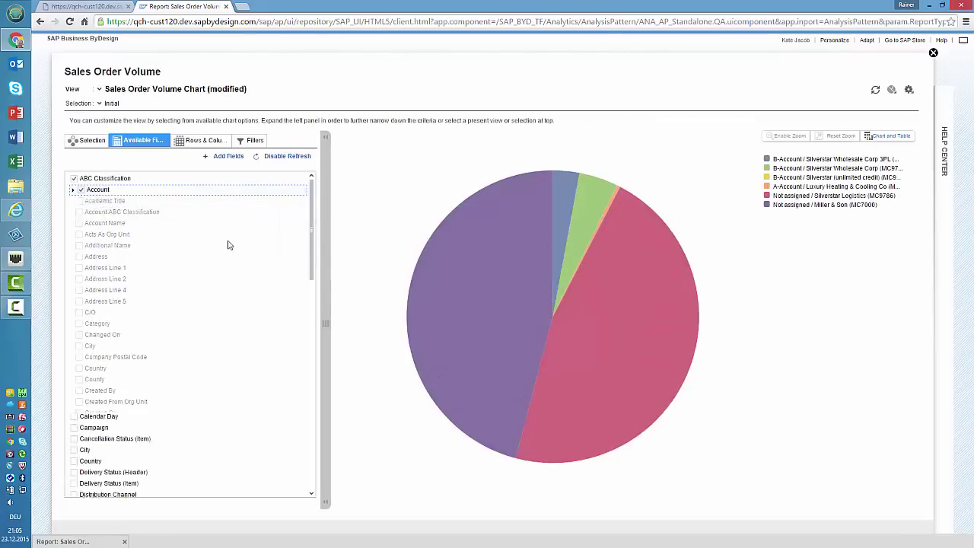
{"action": "left_click_drag", "start_coordinate": [309, 240], "coordinate": [310, 339]}
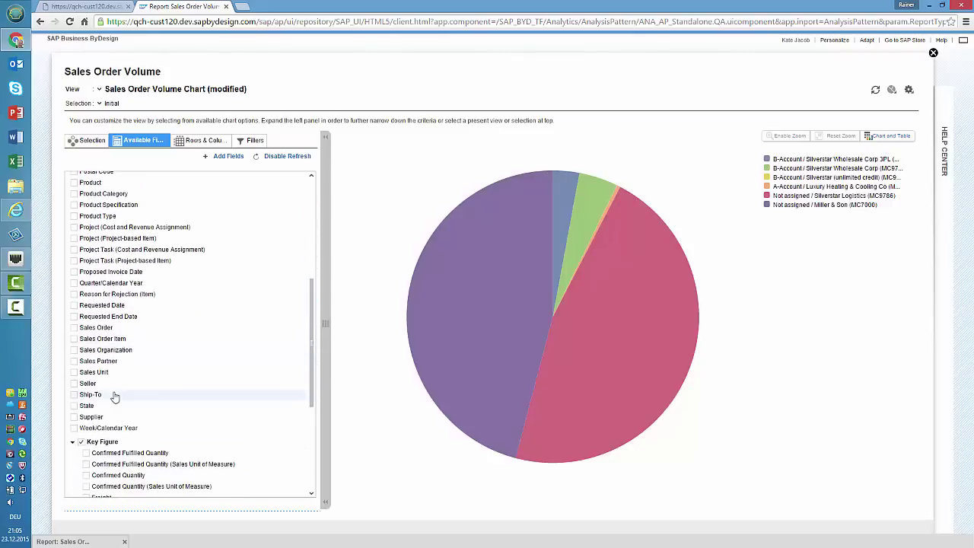
{"action": "left_click", "coordinate": [74, 329]}
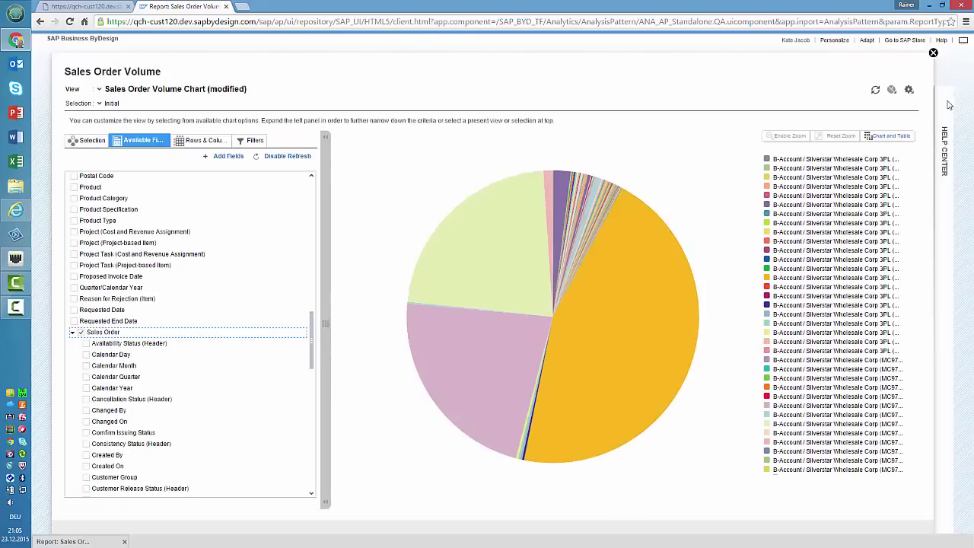
{"action": "left_click", "coordinate": [892, 90]}
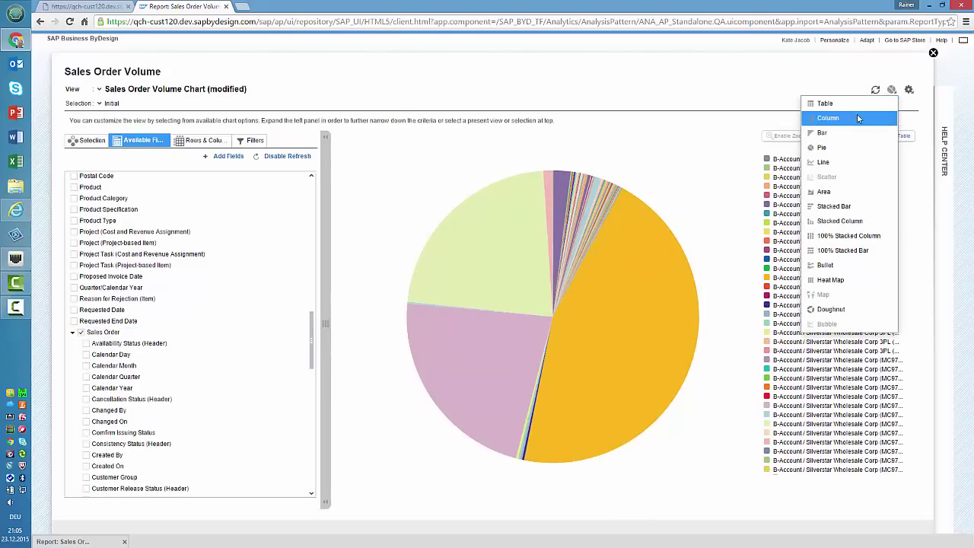
Step: Show the report as a table of net values, select sales order 892, and return to the reports list
{"action": "left_click", "coordinate": [858, 118]}
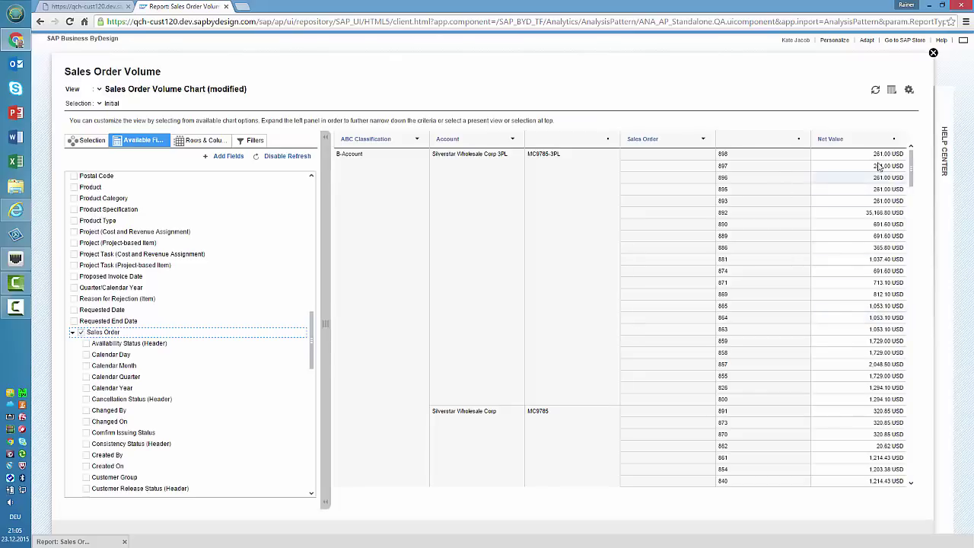
{"action": "left_click", "coordinate": [722, 213]}
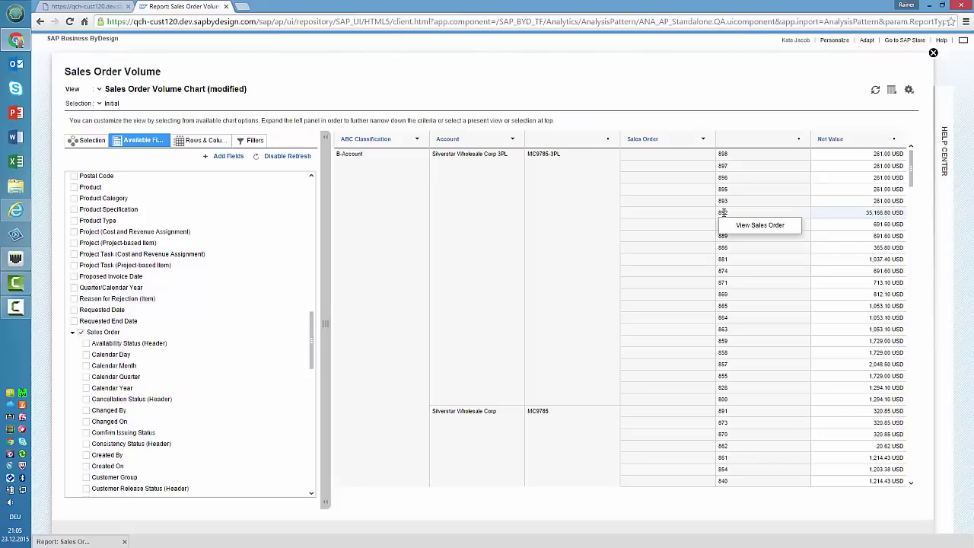
{"action": "left_click", "coordinate": [90, 7]}
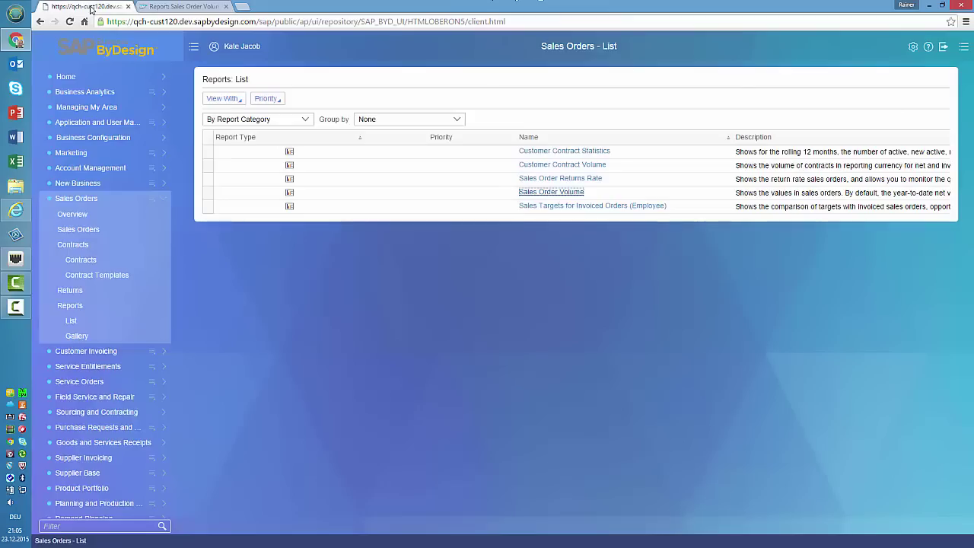
Step: Go back to the Home Overview page listing Work, Self-Services and Reports
{"action": "left_click", "coordinate": [66, 76]}
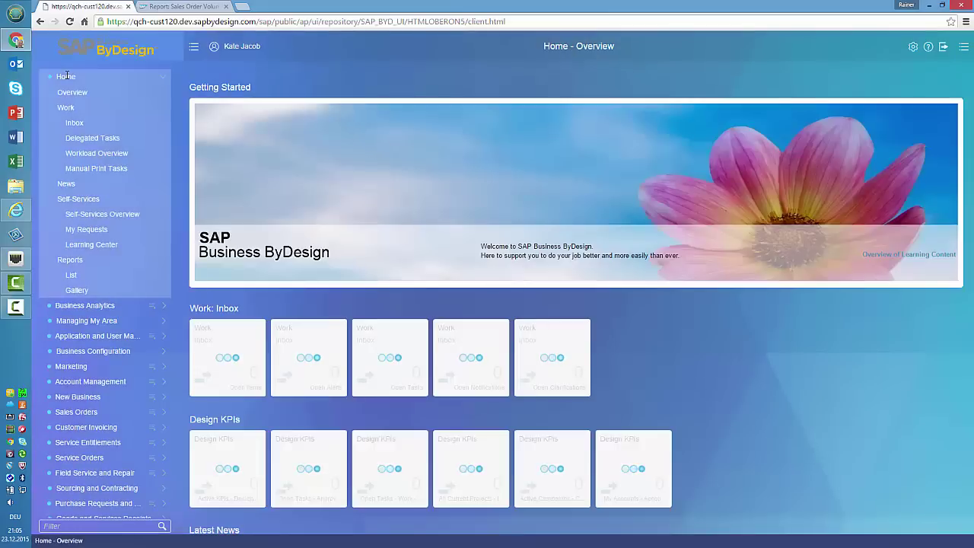